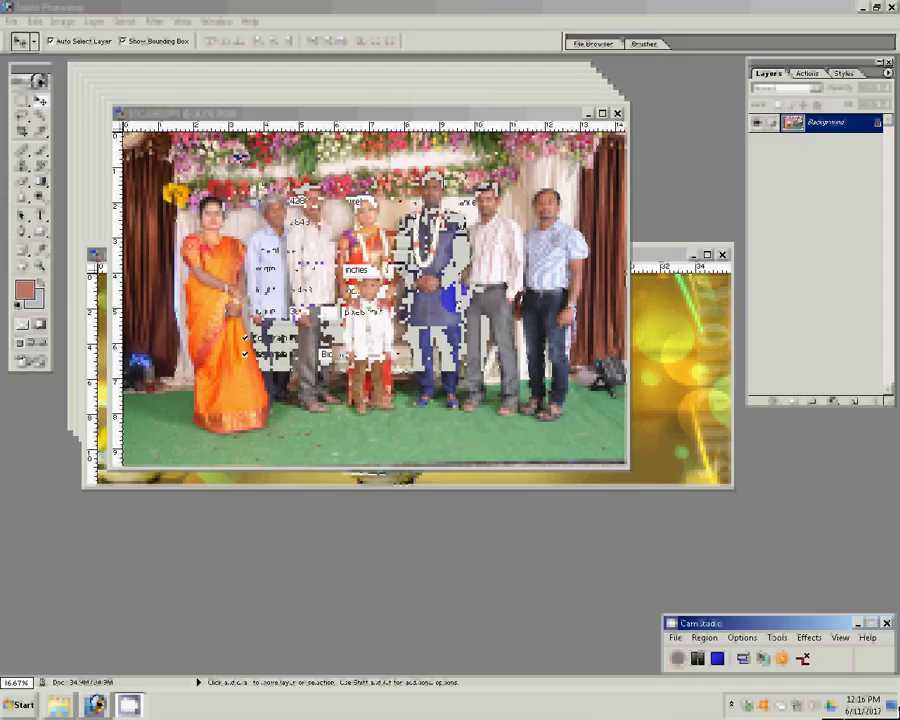
Step: Shrink the first group photo's document size to 3 and bring the 02.psd spread forward
{"action": "type", "text": "3"}
{"action": "left_click", "coordinate": [452, 210]}
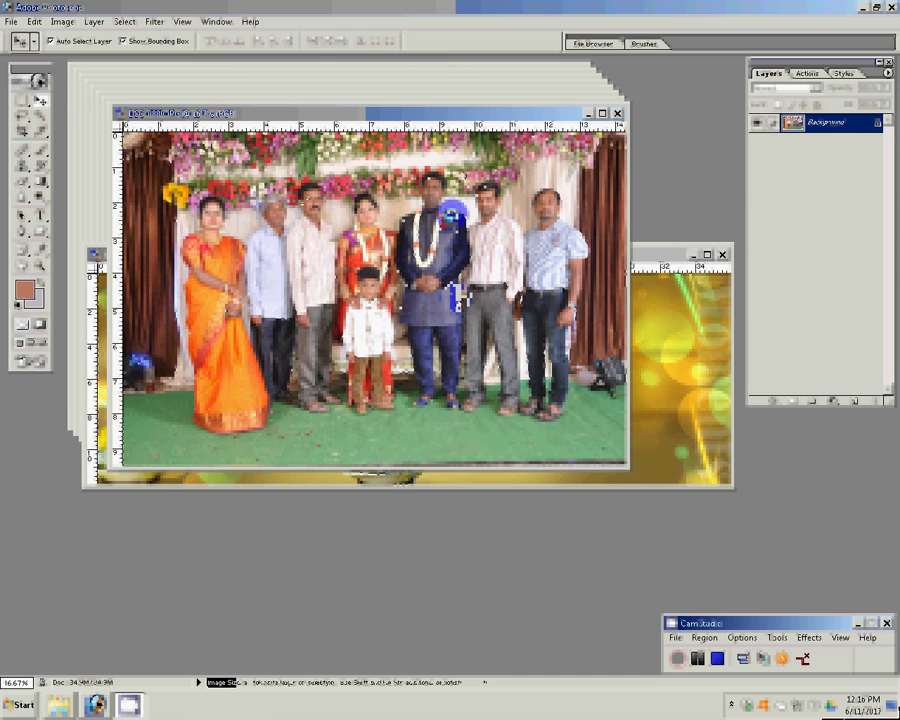
{"action": "key", "text": "ctrl+Tab"}
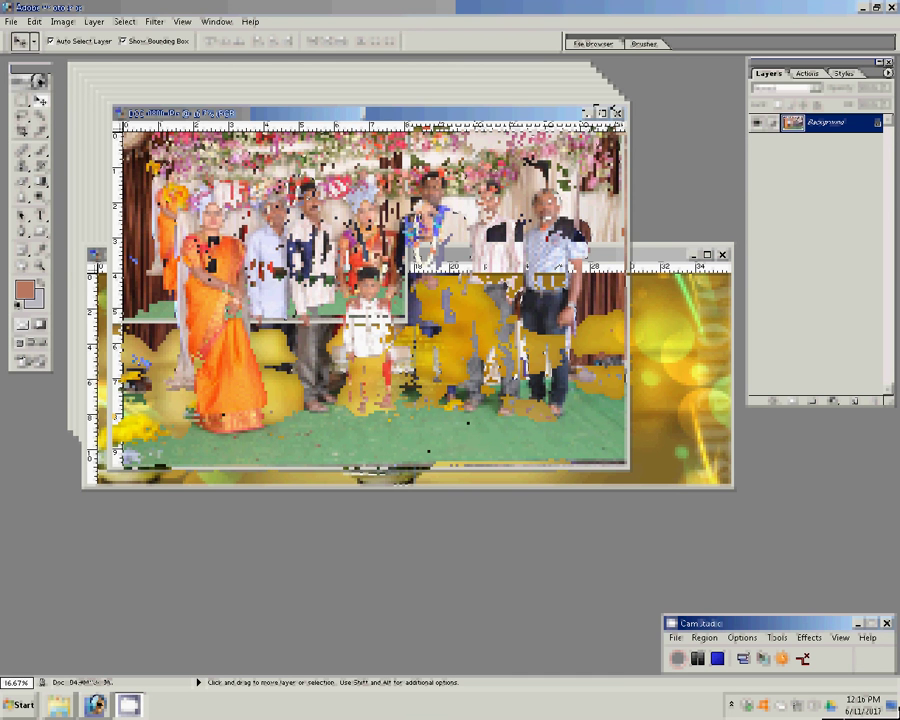
{"action": "left_click", "coordinate": [90, 22]}
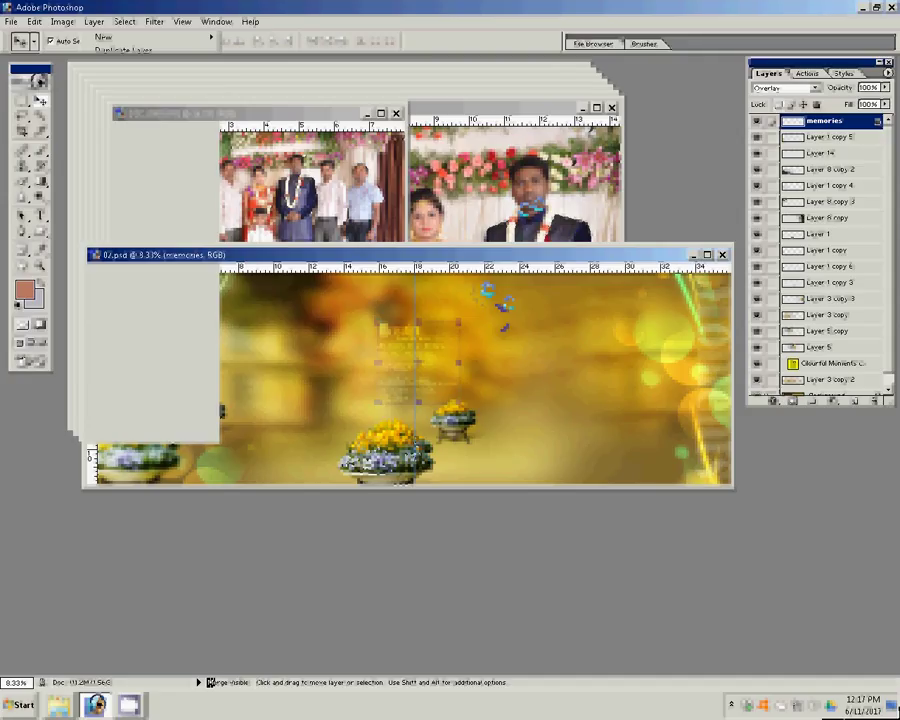
Step: Flatten the template's old photo and text layers into the golden bokeh Background
{"action": "left_click", "coordinate": [486, 289]}
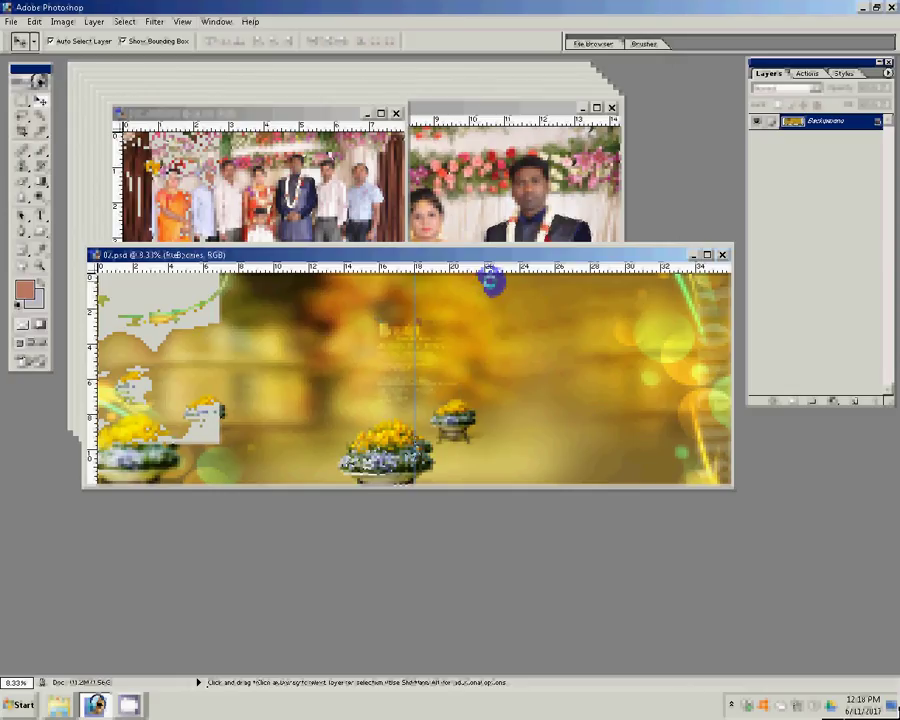
Step: Drag the first wedding photo onto the spread's lower right and close it unsaved
{"action": "key", "text": "ctrl+Tab"}
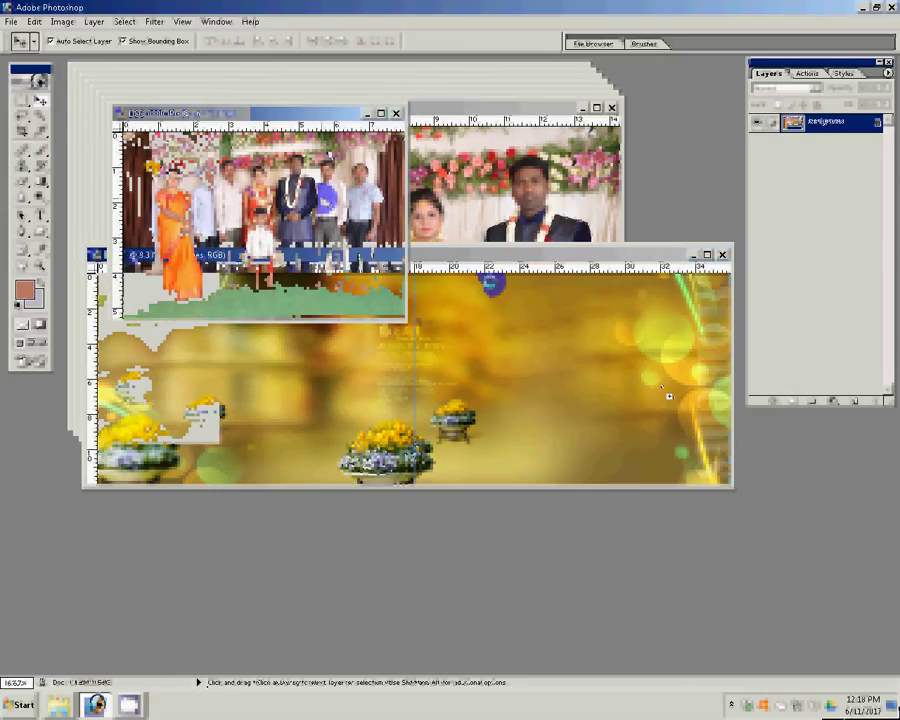
{"action": "left_click_drag", "start_coordinate": [668, 396], "coordinate": [717, 395]}
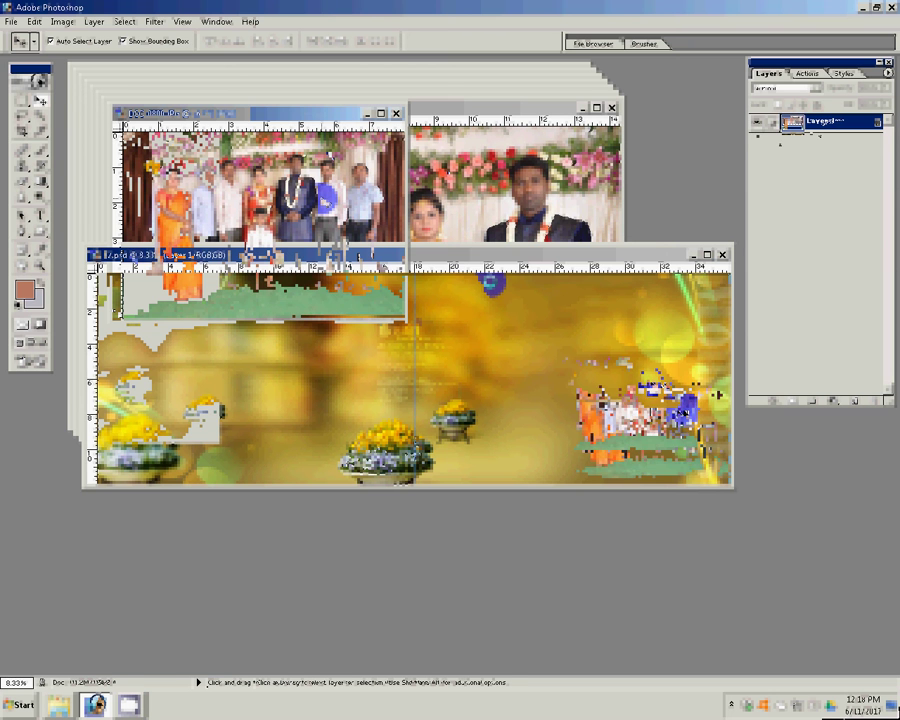
{"action": "left_click", "coordinate": [352, 200]}
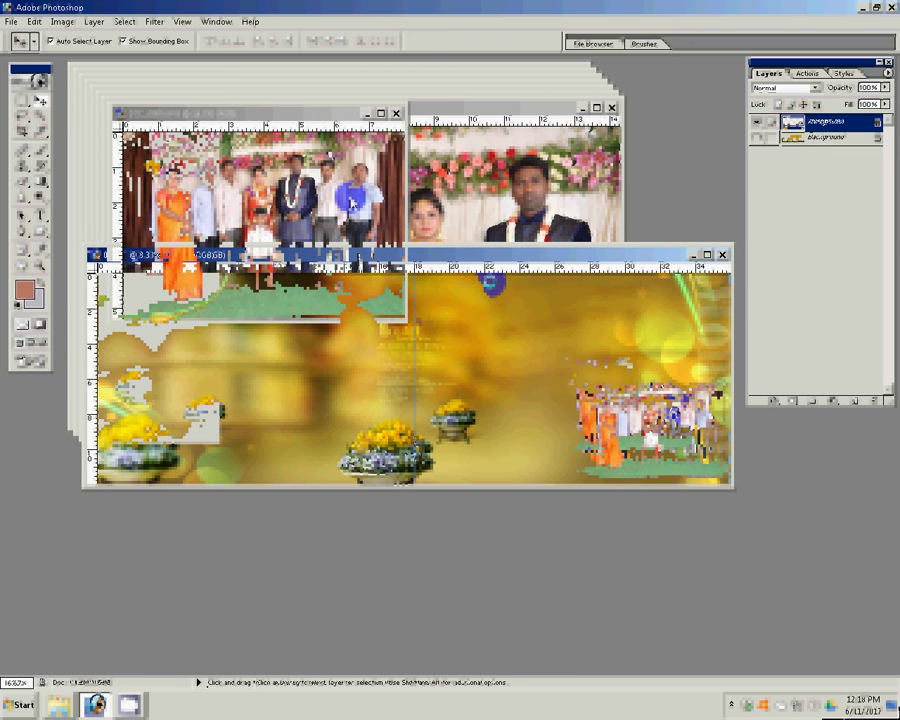
{"action": "key", "text": "ctrl+w"}
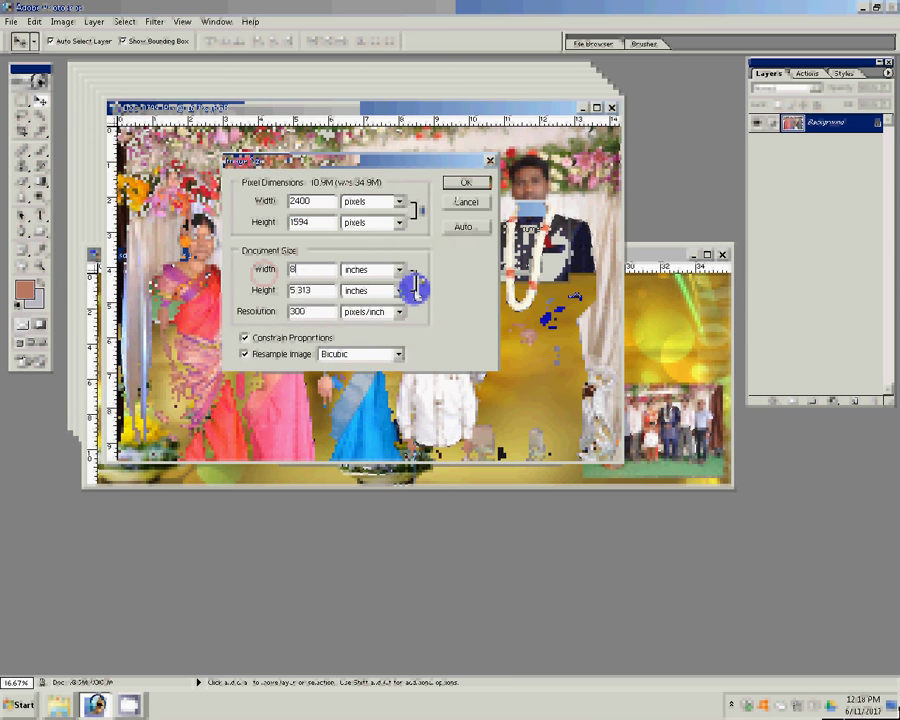
Step: Place the 8-inch-wide second photo beside the first, and shrink DSC_0796.JPG to 2100 px wide
{"action": "key", "text": "Return"}
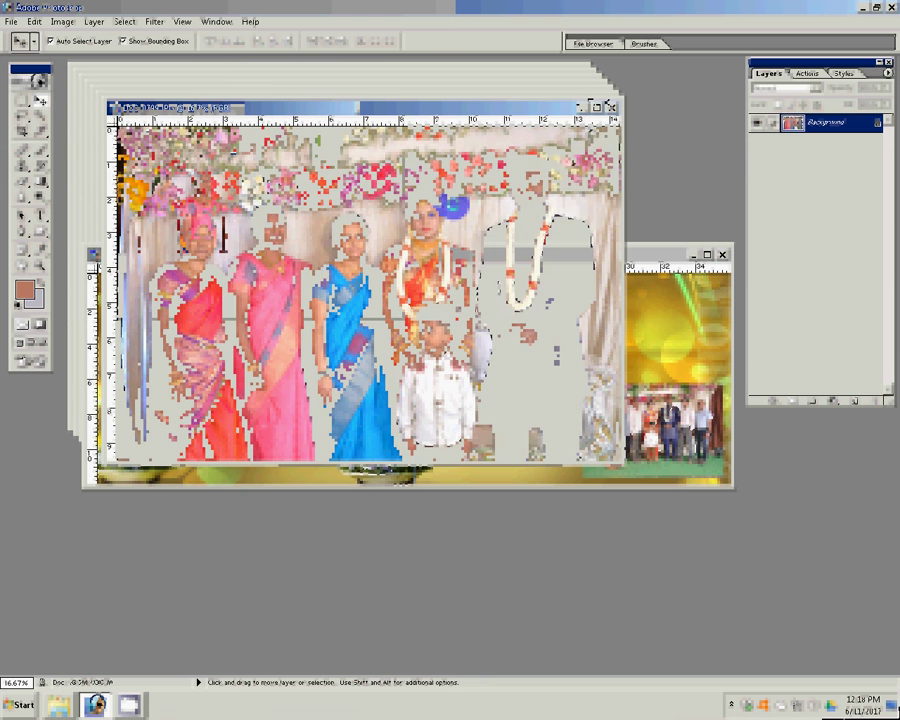
{"action": "left_click", "coordinate": [670, 254]}
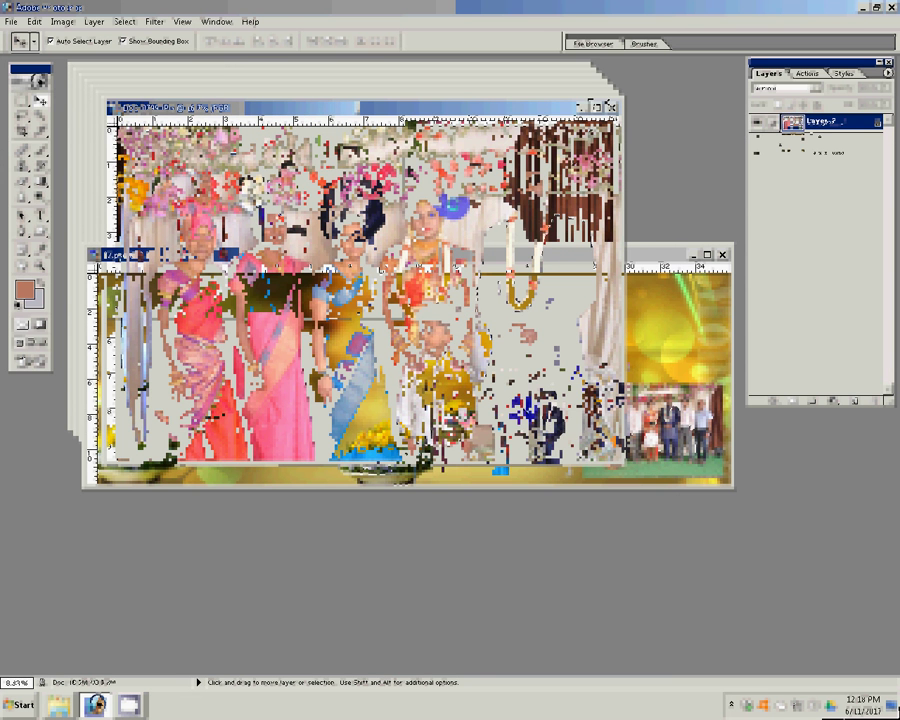
{"action": "left_click_drag", "start_coordinate": [380, 268], "coordinate": [365, 283]}
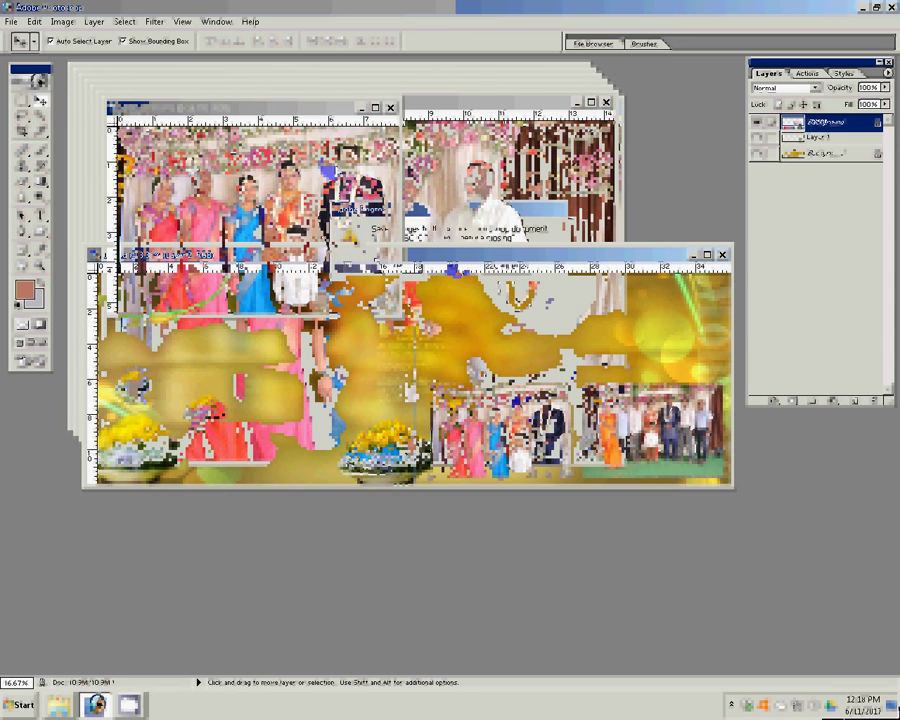
{"action": "key", "text": "ctrl+alt+i"}
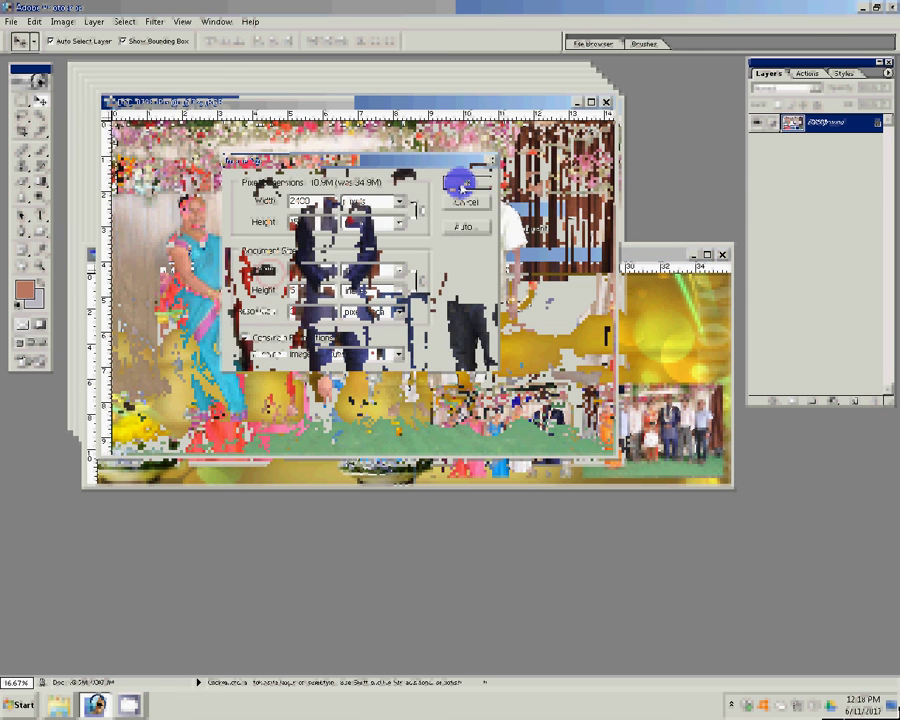
{"action": "left_click", "coordinate": [461, 186]}
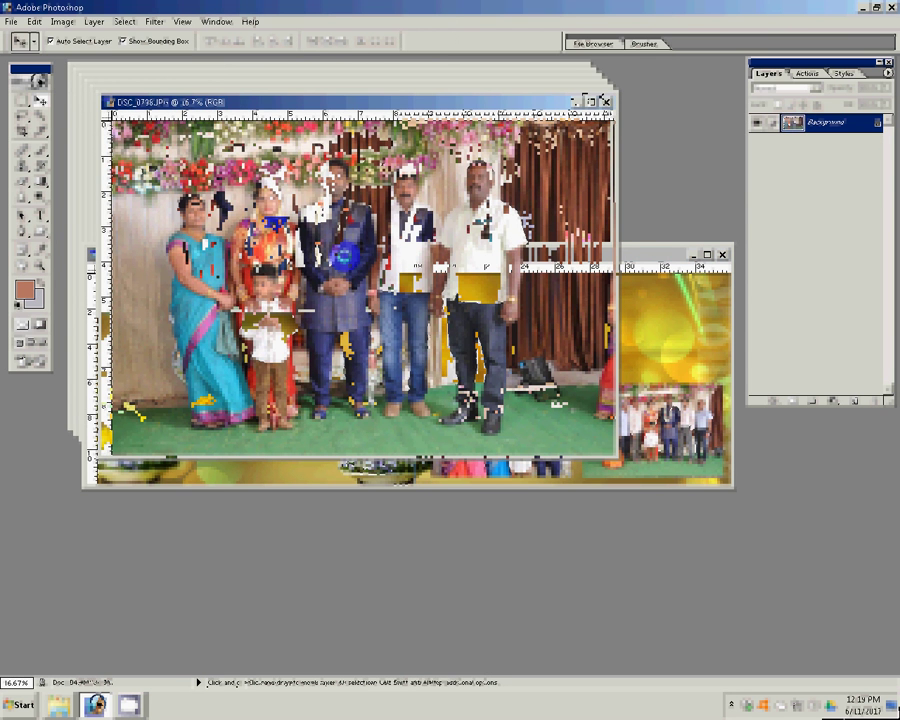
Step: Add the last two photos above the first row and close their source documents unsaved
{"action": "key", "text": "ctrl+Tab"}
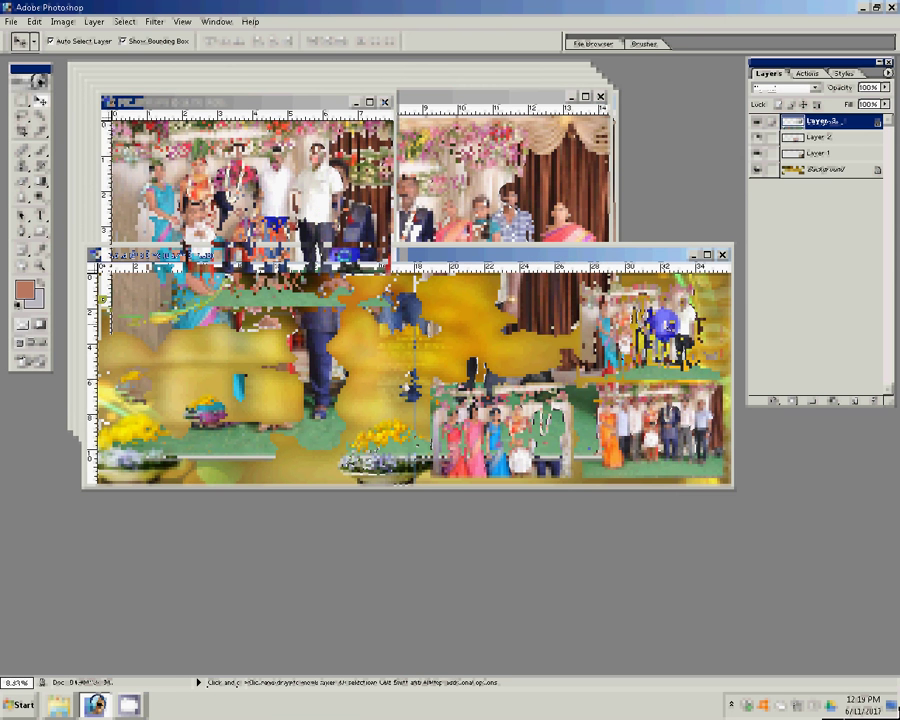
{"action": "key", "text": "ctrl+w"}
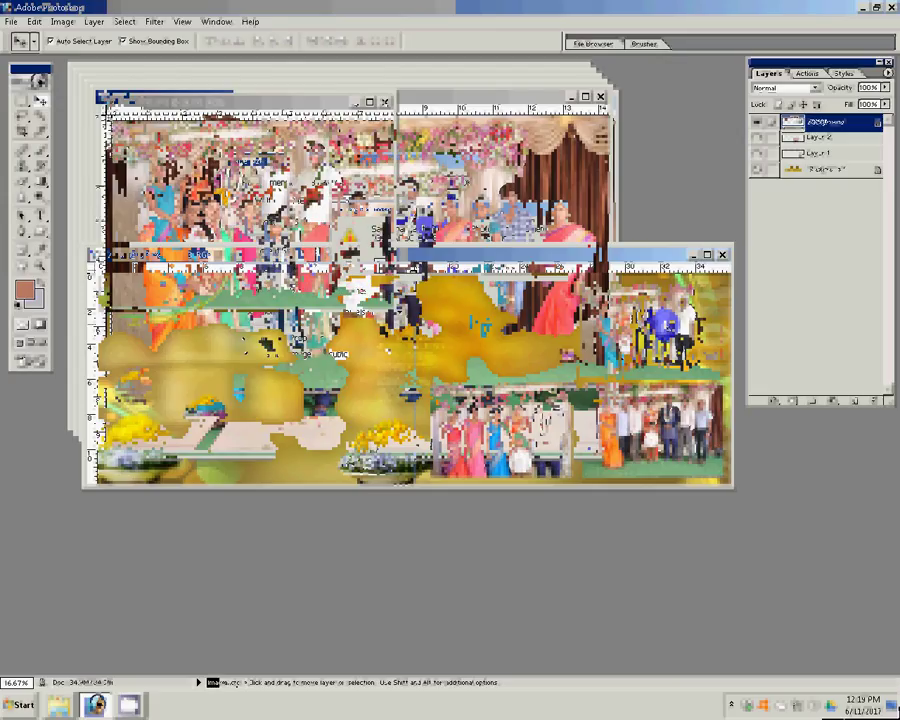
{"action": "left_click", "coordinate": [441, 199]}
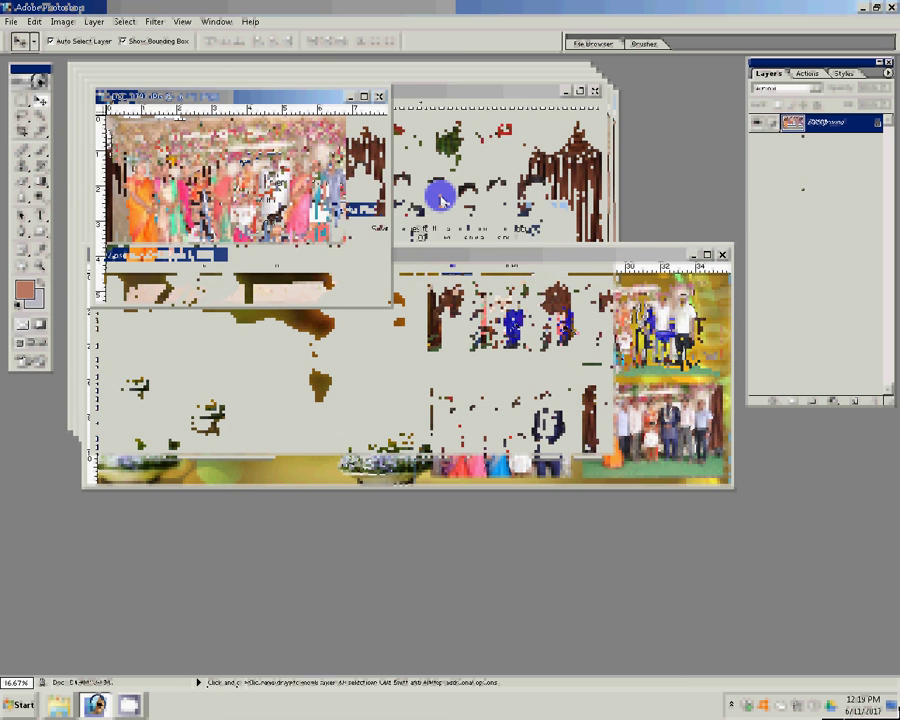
{"action": "left_click", "coordinate": [379, 96]}
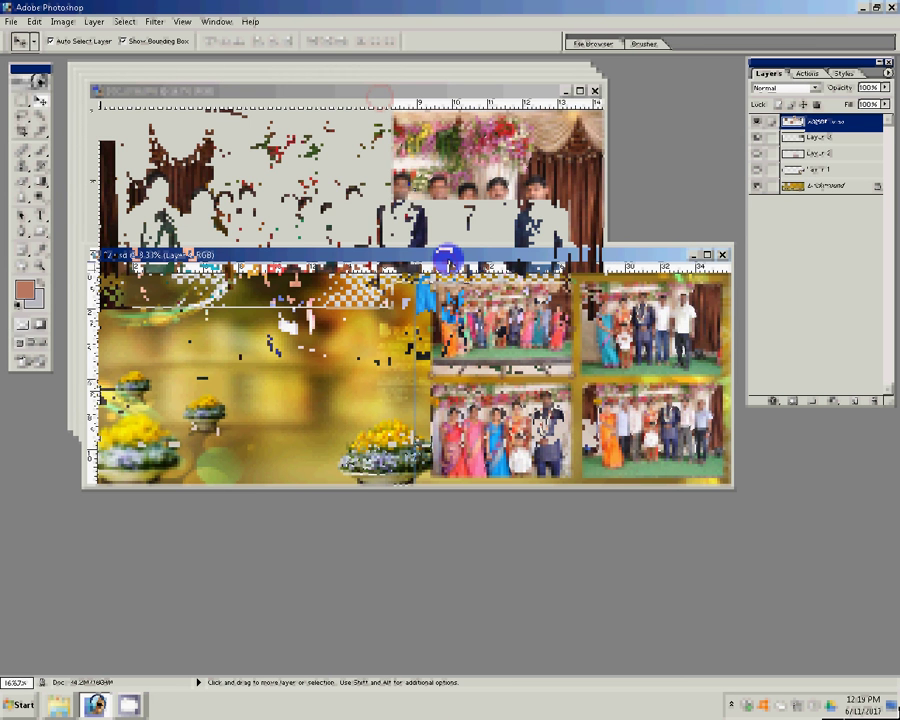
Step: Resize the large group photo to 8 inches wide and return to 02.psd
{"action": "key", "text": "ctrl+alt+i"}
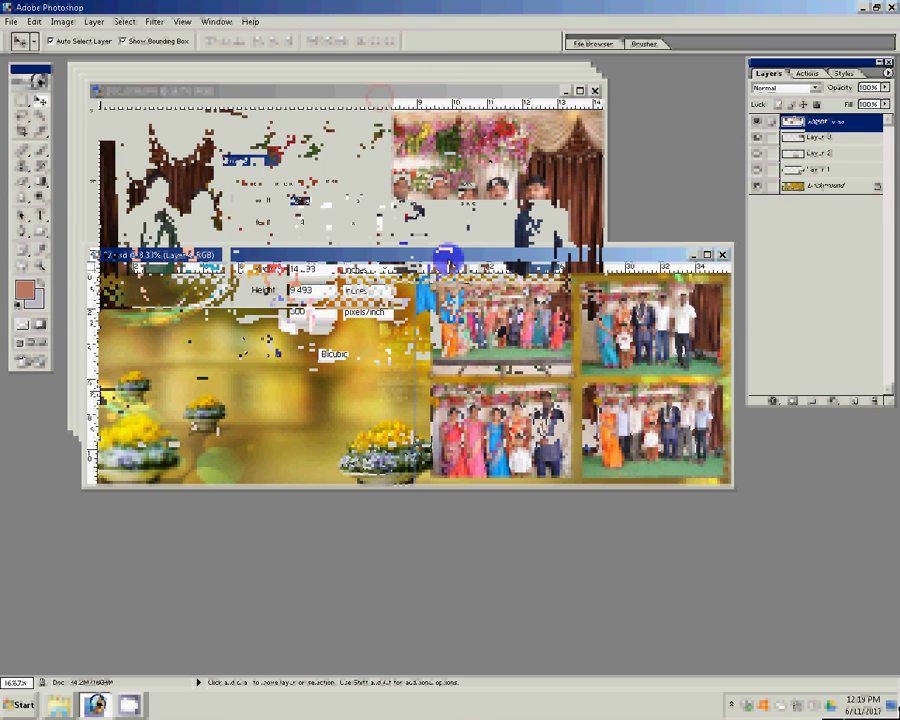
{"action": "type", "text": "8"}
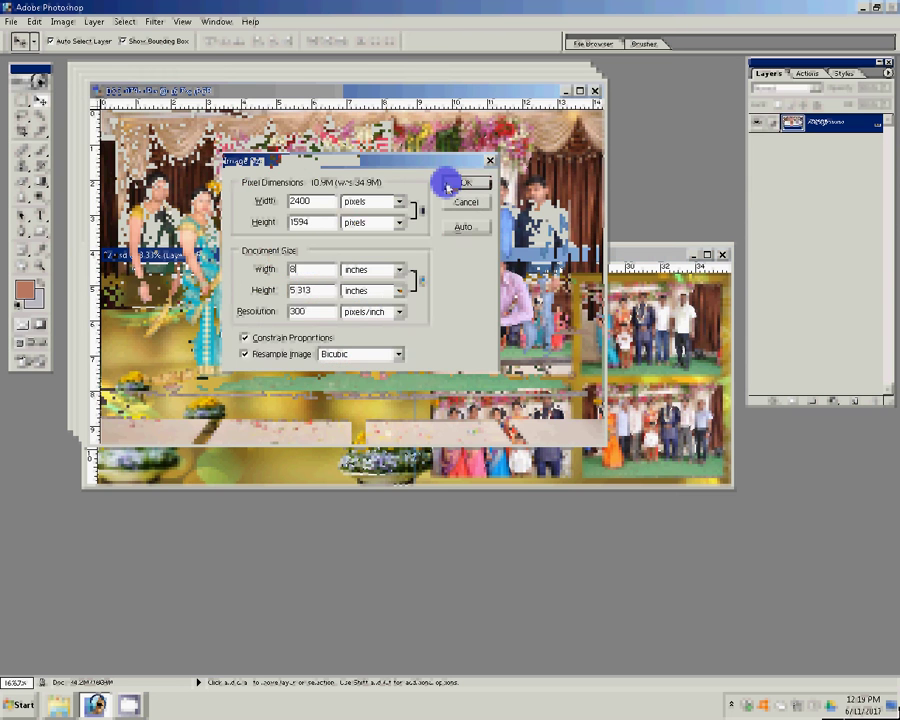
{"action": "left_click", "coordinate": [448, 186]}
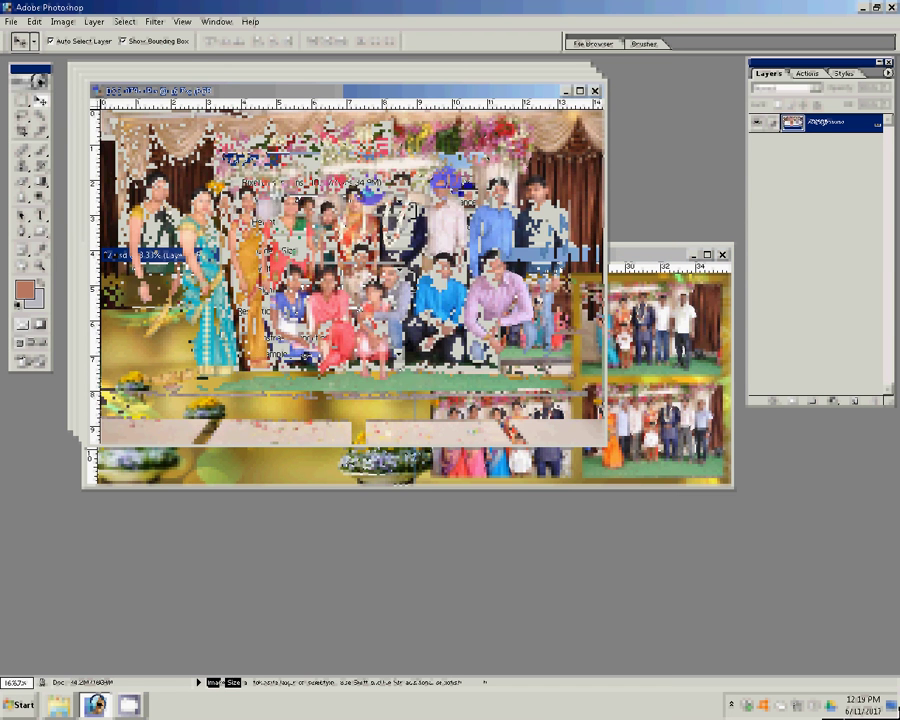
{"action": "key", "text": "ctrl+Tab"}
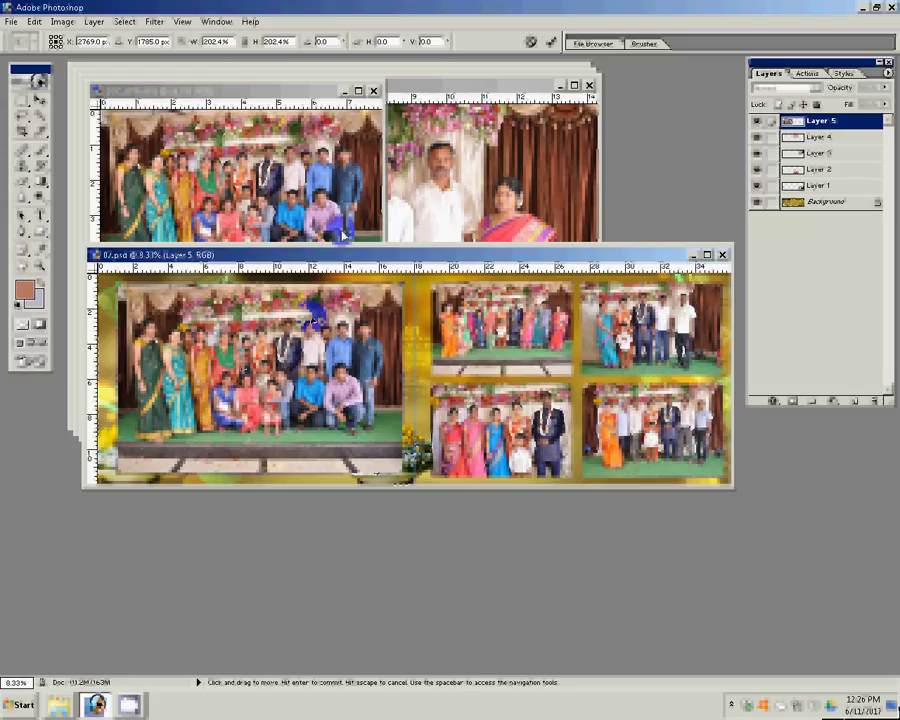
Step: Nudge the enlarged group photo onto the spread's left half and commit the transform
{"action": "left_click_drag", "start_coordinate": [343, 235], "coordinate": [343, 236]}
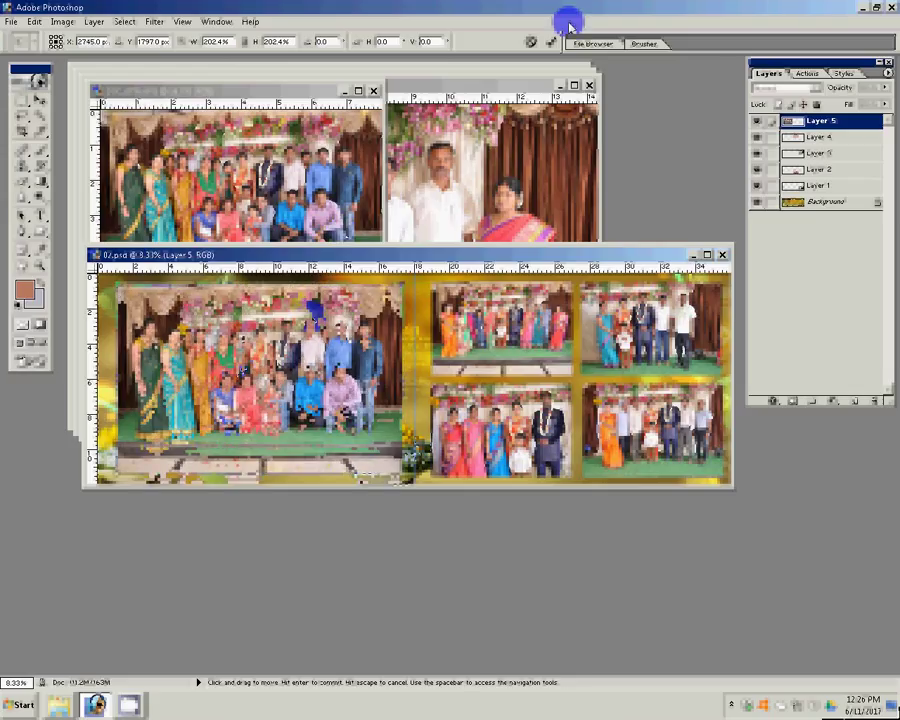
{"action": "left_click", "coordinate": [550, 41]}
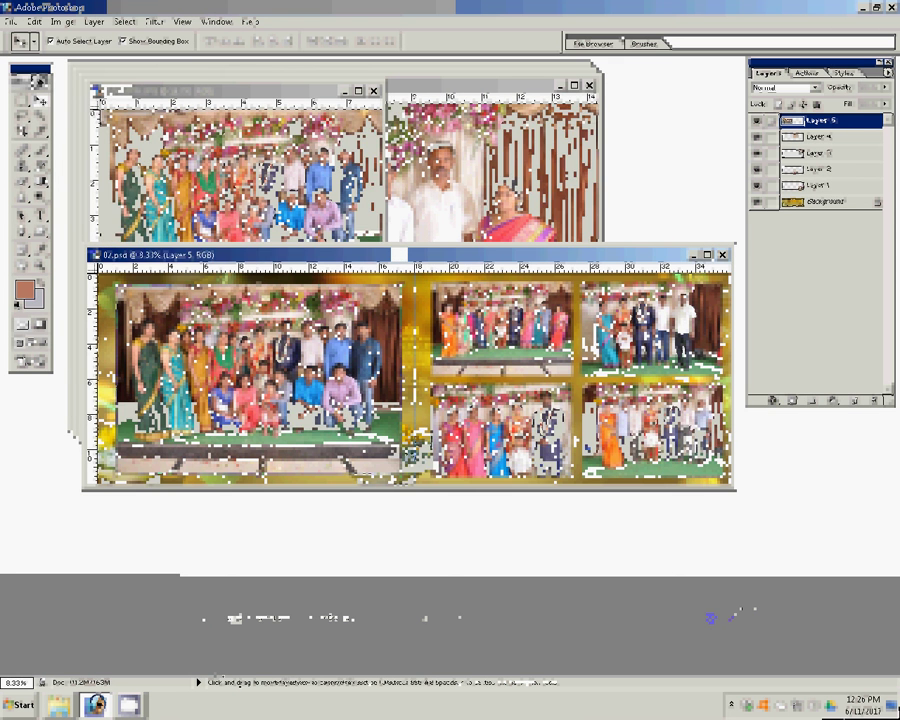
Step: Give Layer 5 a 22 px outside Stroke with a gradient fill
{"action": "left_click", "coordinate": [657, 258]}
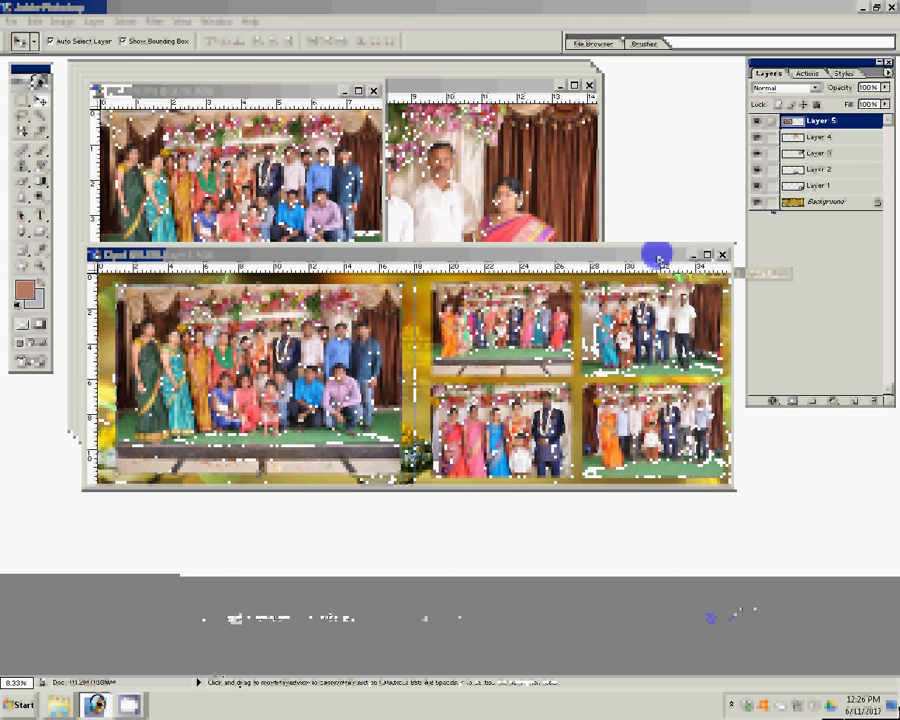
{"action": "left_click", "coordinate": [773, 400]}
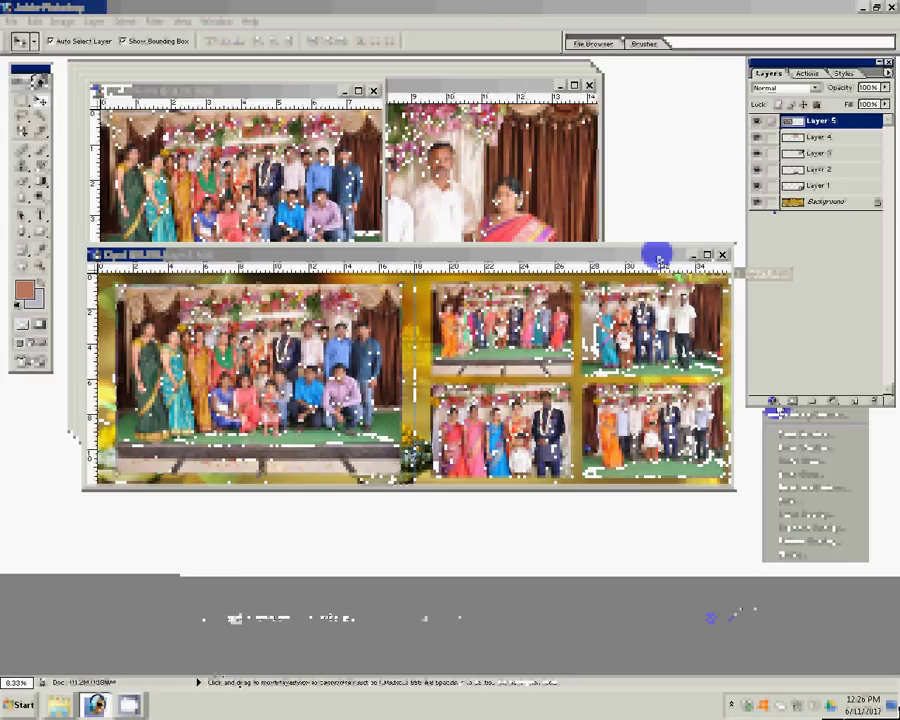
{"action": "left_click", "coordinate": [816, 550]}
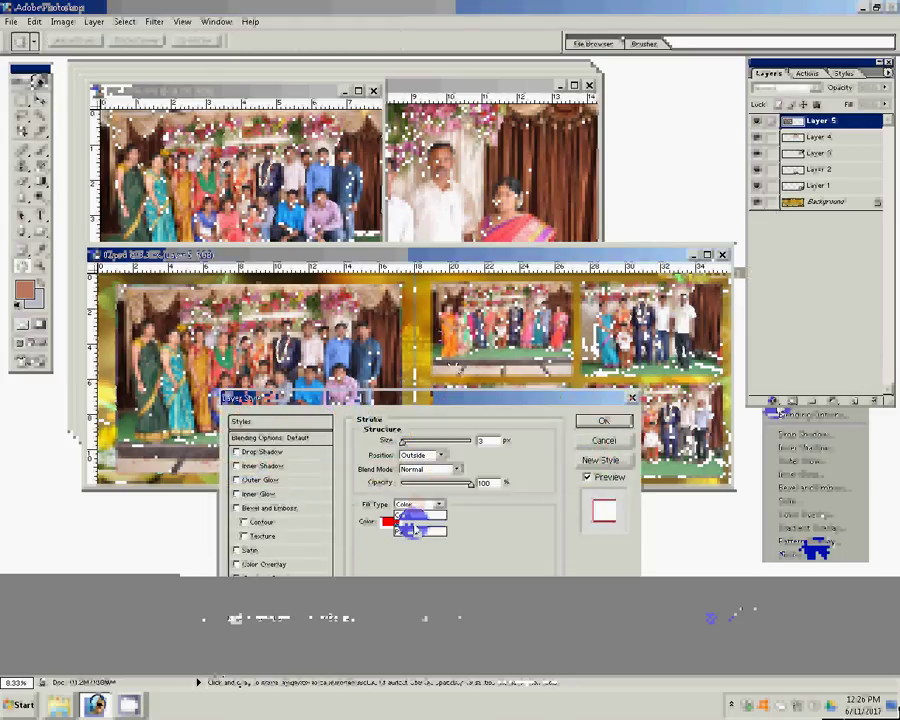
{"action": "left_click", "coordinate": [408, 521]}
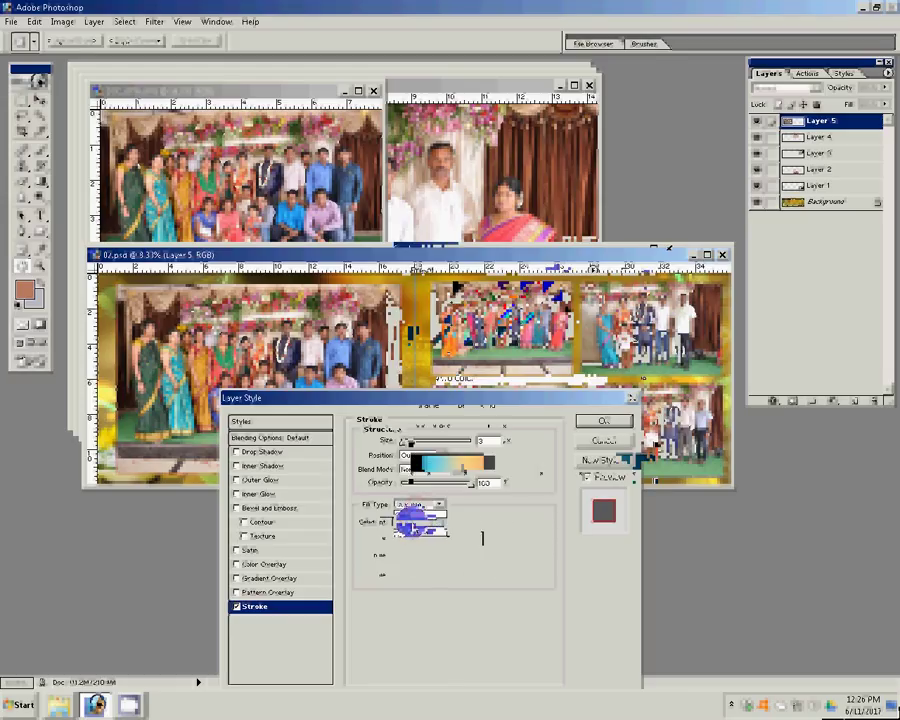
{"action": "left_click", "coordinate": [645, 276]}
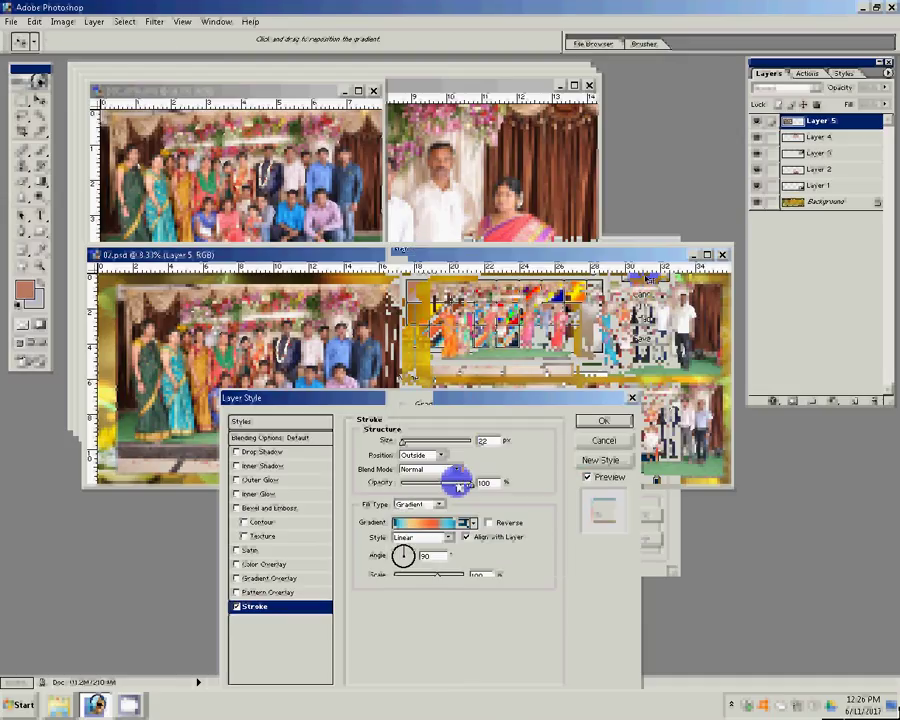
{"action": "left_click", "coordinate": [597, 420]}
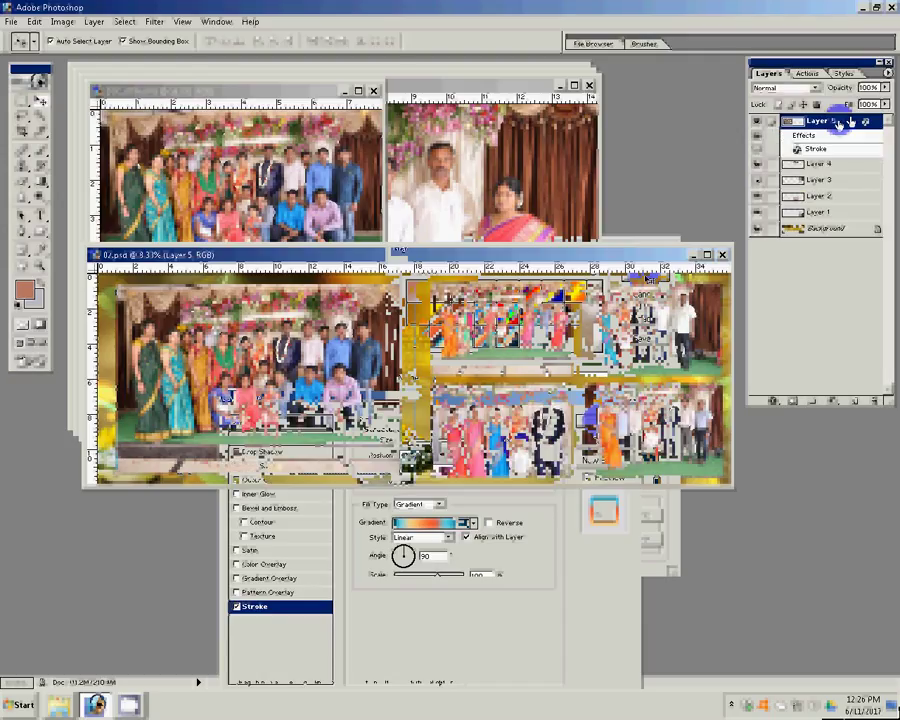
Step: Copy Layer 5's gradient stroke style and paste it onto Layers 4, 3, 2 and 1
{"action": "right_click", "coordinate": [830, 121]}
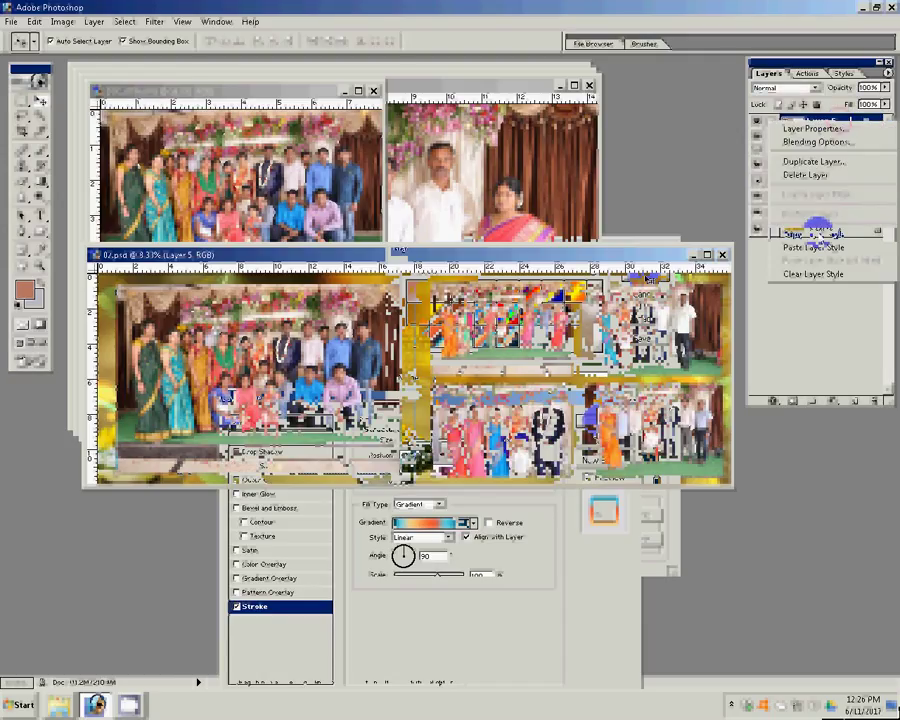
{"action": "left_click", "coordinate": [815, 233]}
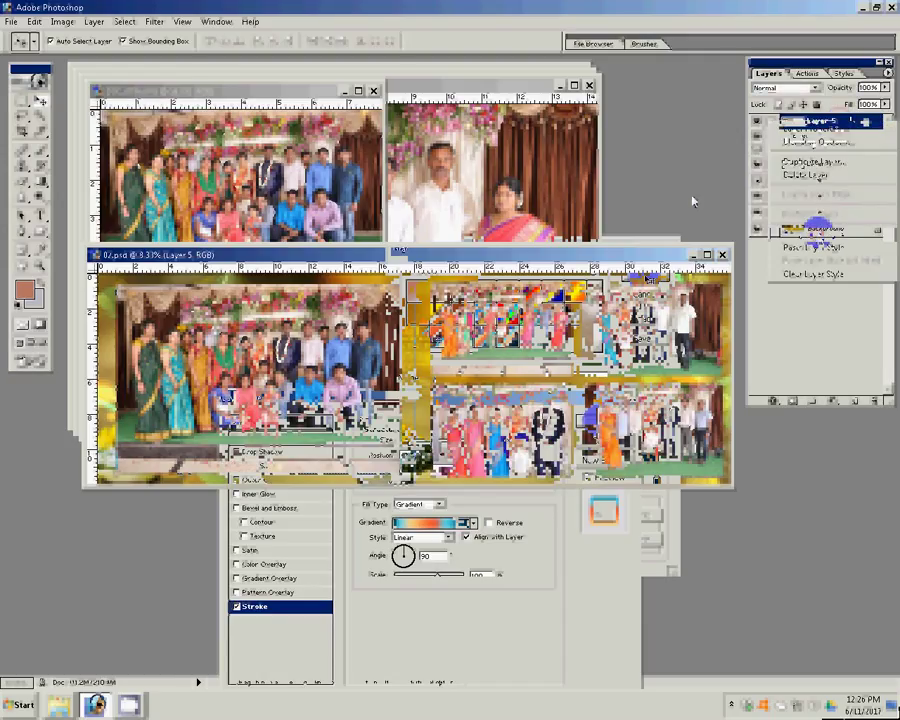
{"action": "left_click", "coordinate": [848, 165]}
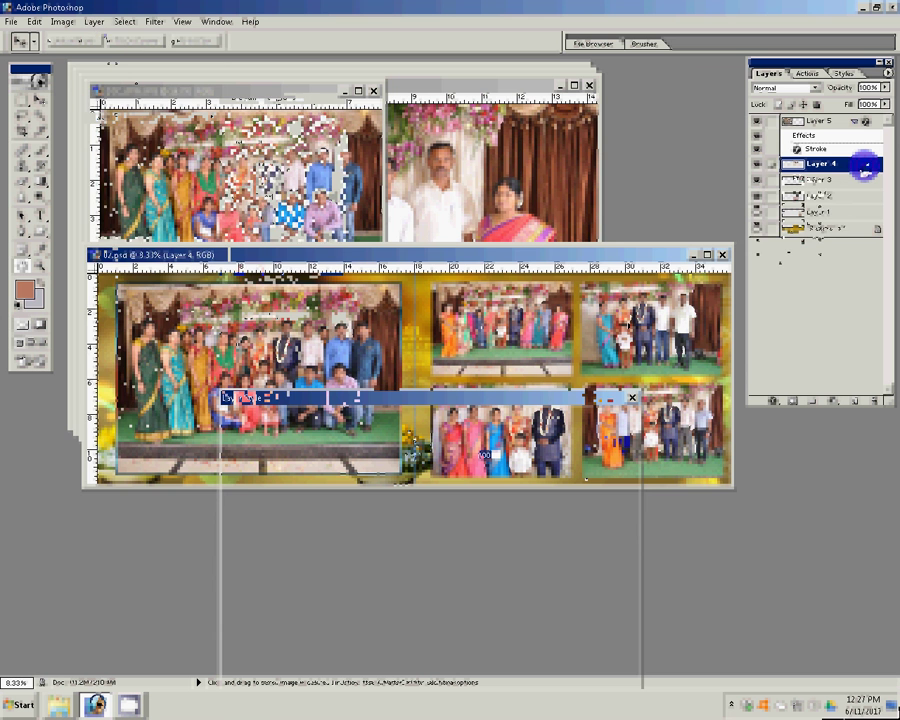
{"action": "left_click", "coordinate": [94, 21]}
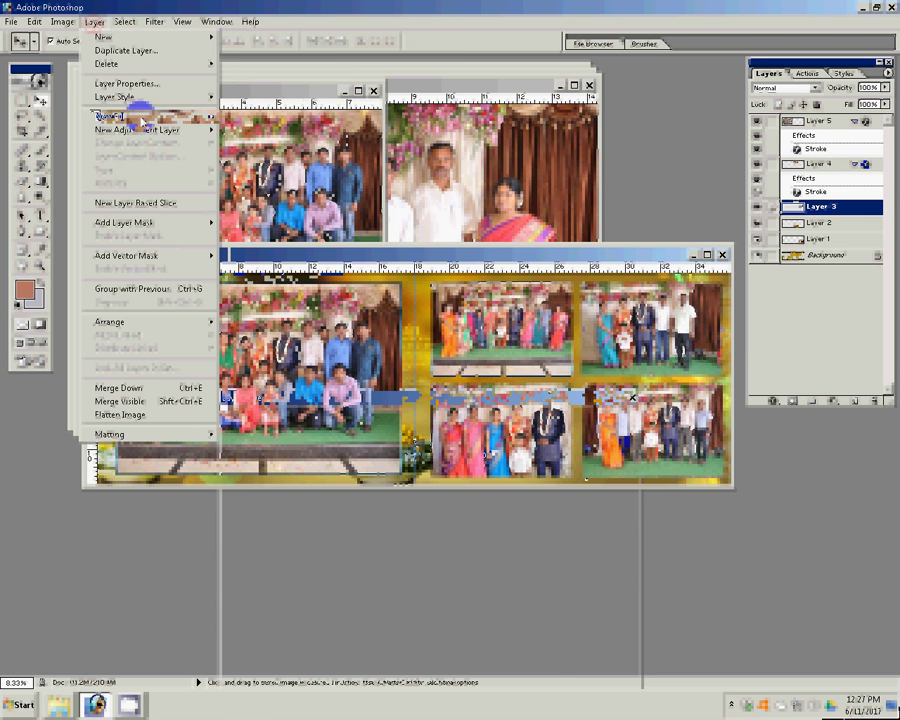
{"action": "mouse_move", "coordinate": [116, 97]}
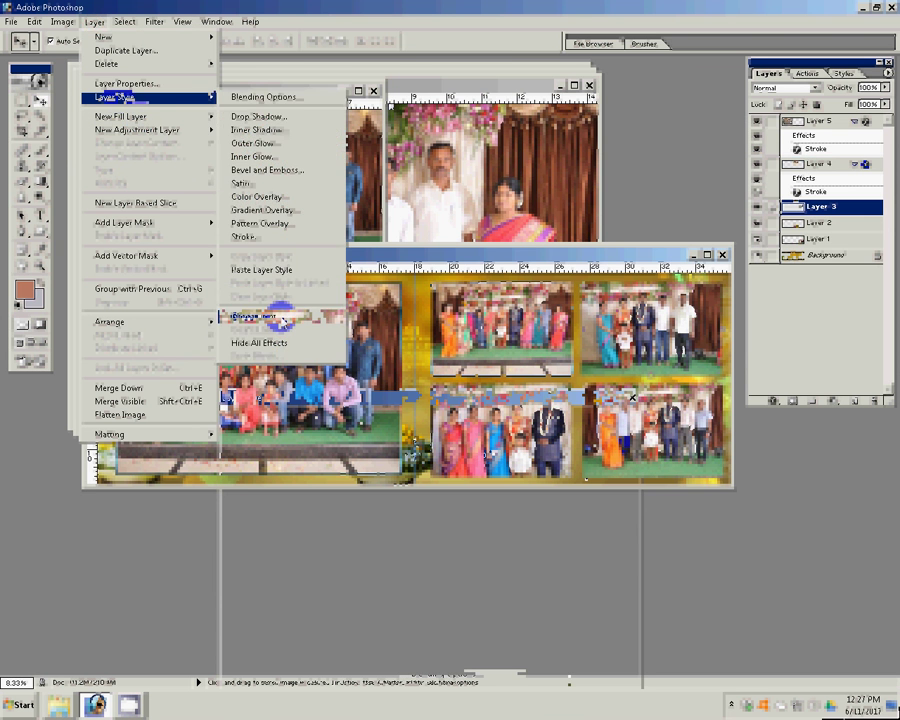
{"action": "left_click", "coordinate": [282, 317]}
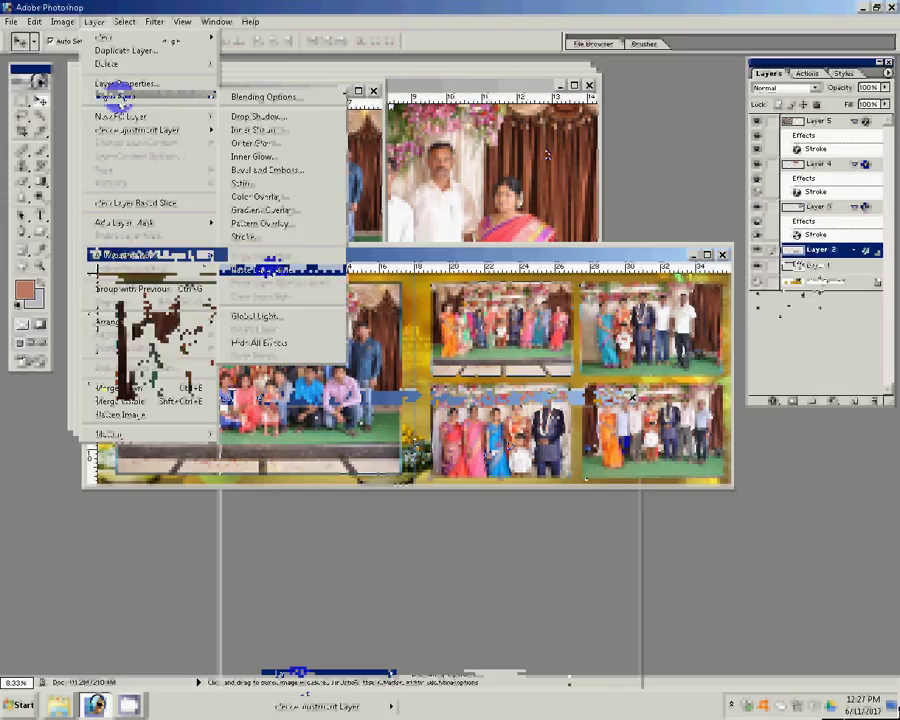
{"action": "left_click", "coordinate": [260, 269]}
{"action": "left_click", "coordinate": [633, 437]}
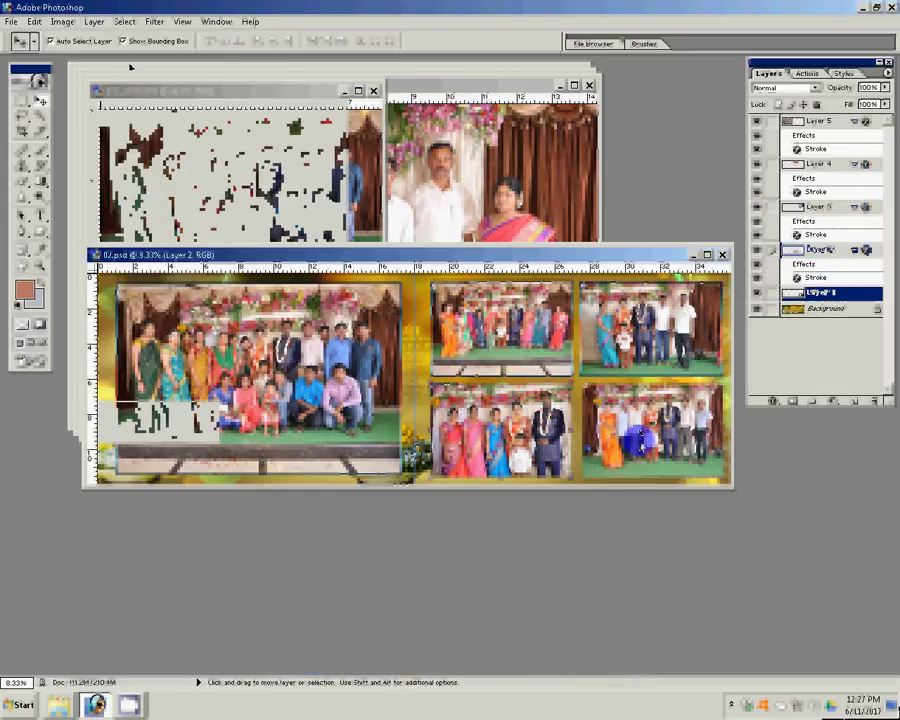
{"action": "left_click", "coordinate": [92, 22]}
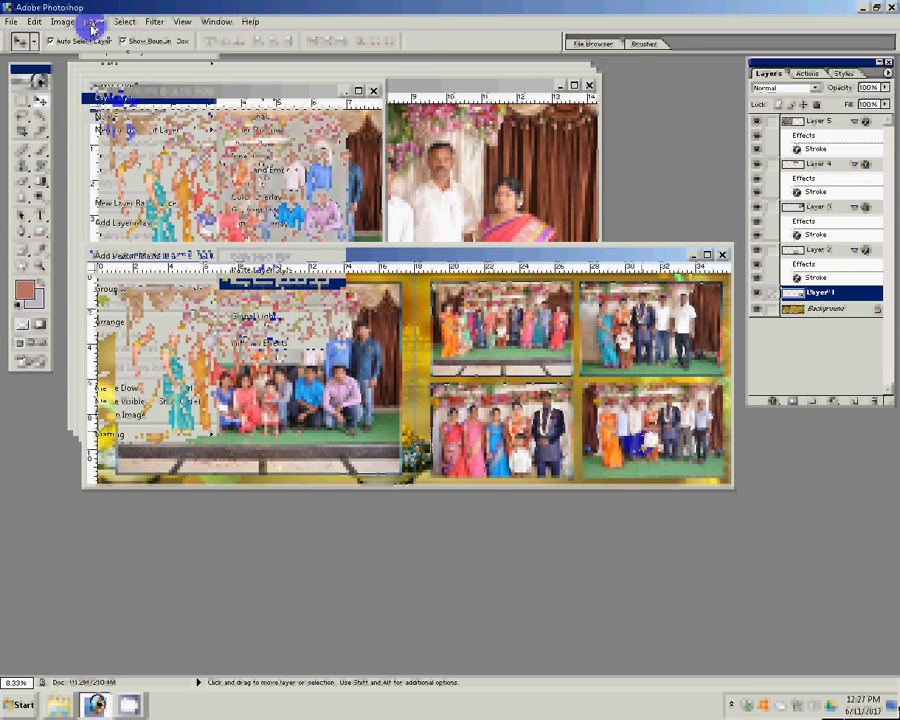
{"action": "left_click", "coordinate": [260, 269]}
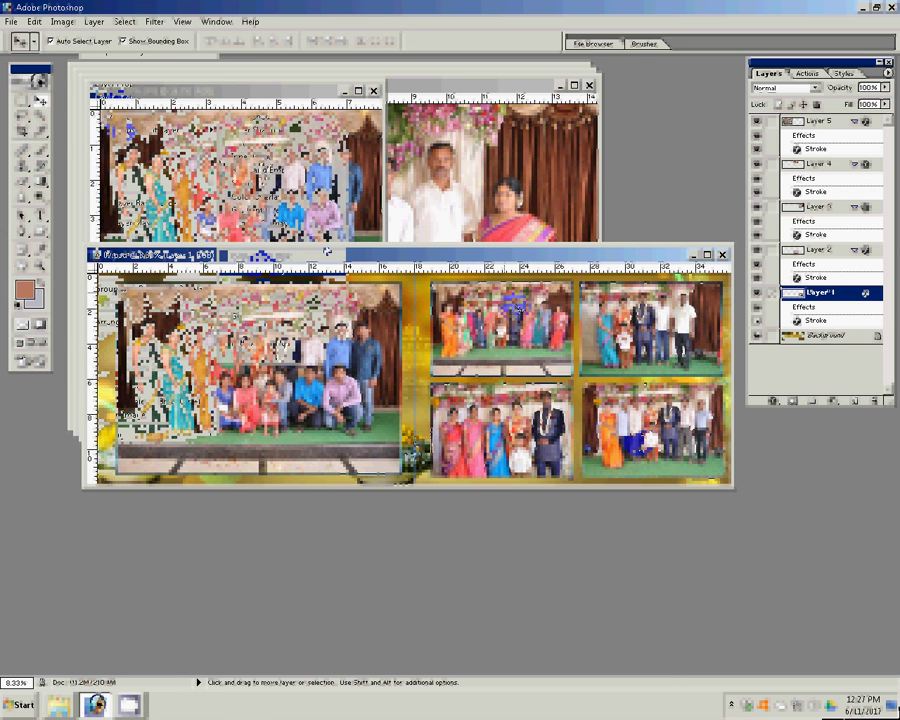
{"action": "left_click", "coordinate": [11, 21]}
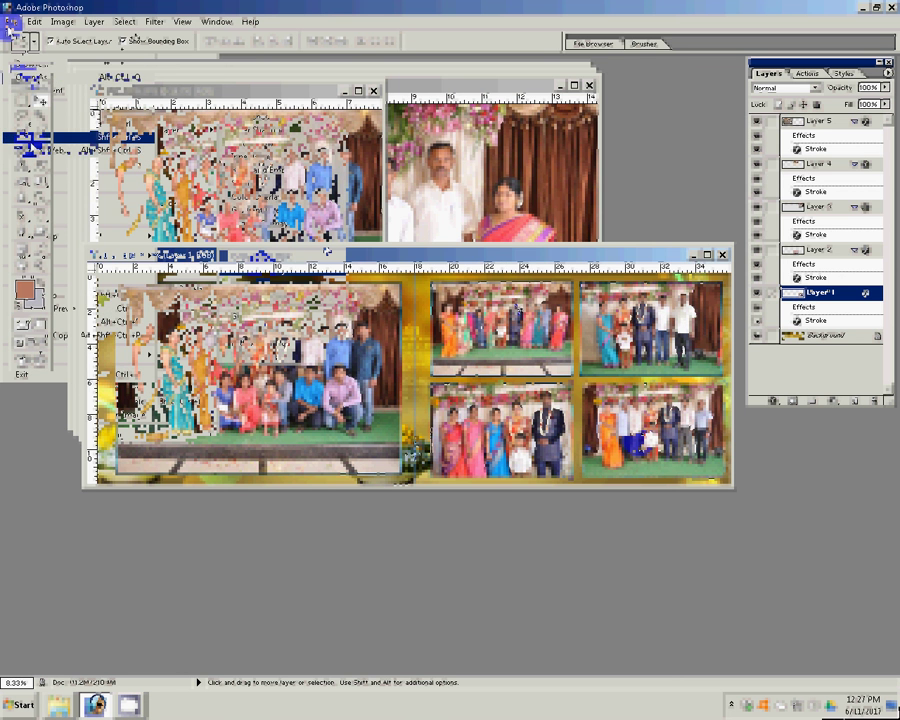
Step: Save the spread as a layered PSD named 16.psd in the G:\N K folder
{"action": "key", "text": "ctrl+shift+s"}
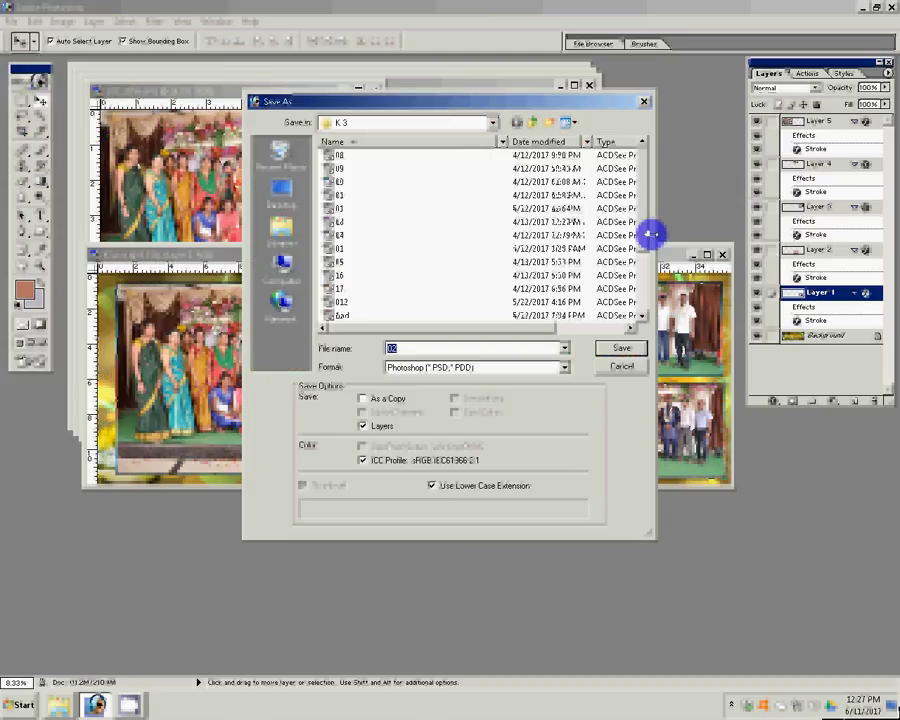
{"action": "left_click", "coordinate": [572, 123]}
{"action": "left_click", "coordinate": [590, 197]}
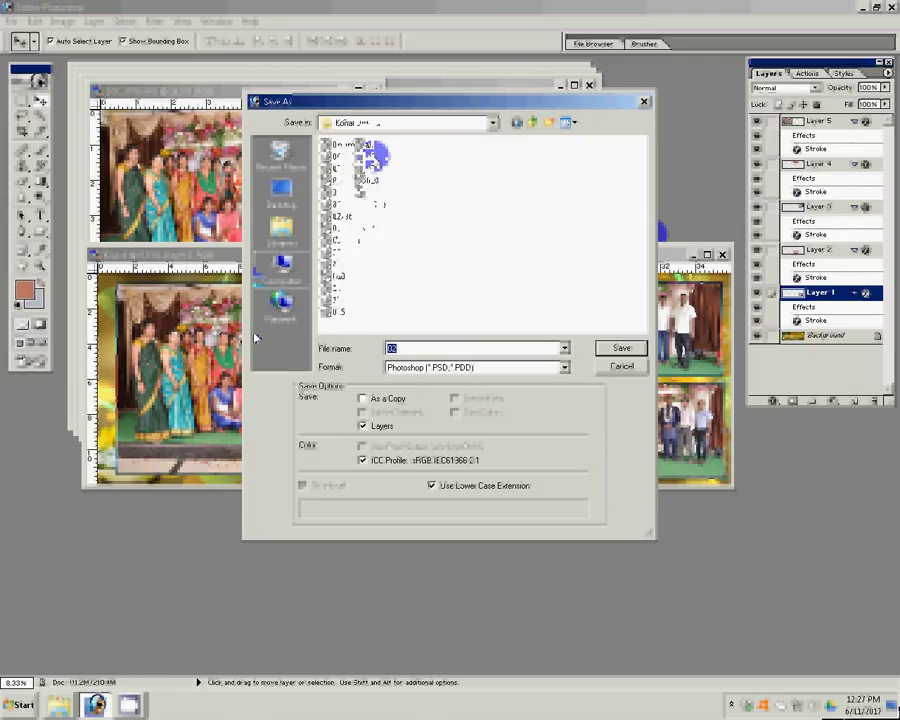
{"action": "key", "text": "Return"}
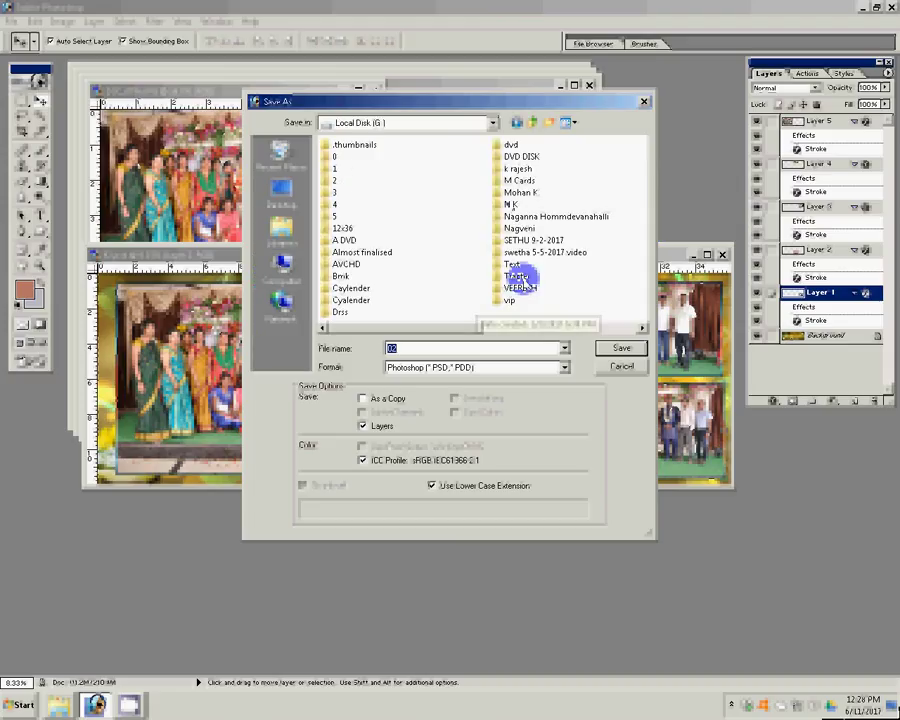
{"action": "key", "text": "n"}
{"action": "key", "text": "Return"}
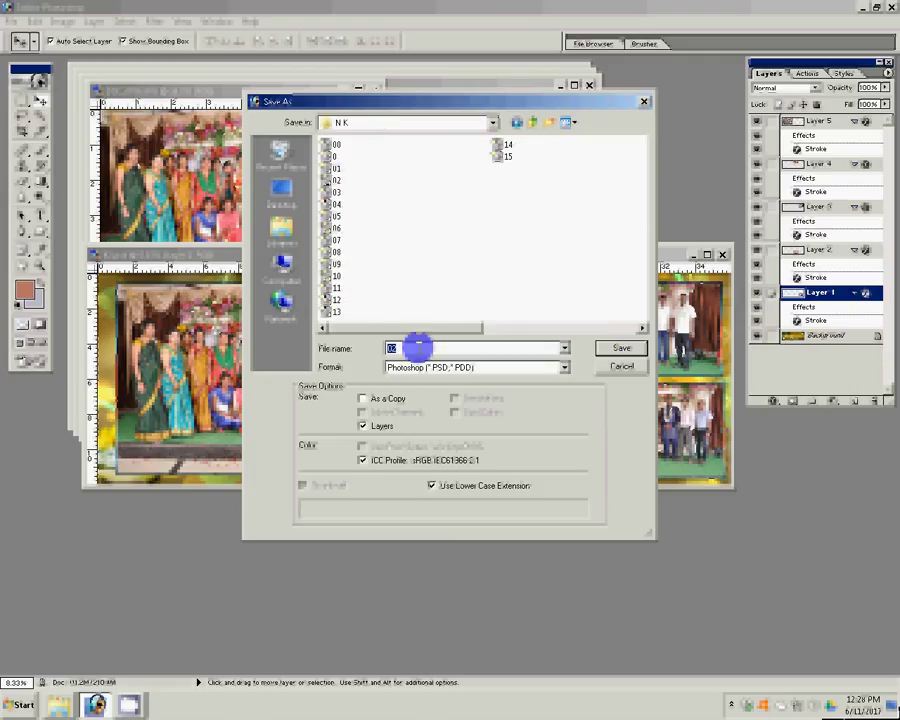
{"action": "type", "text": "N6"}
{"action": "key", "text": "Return"}
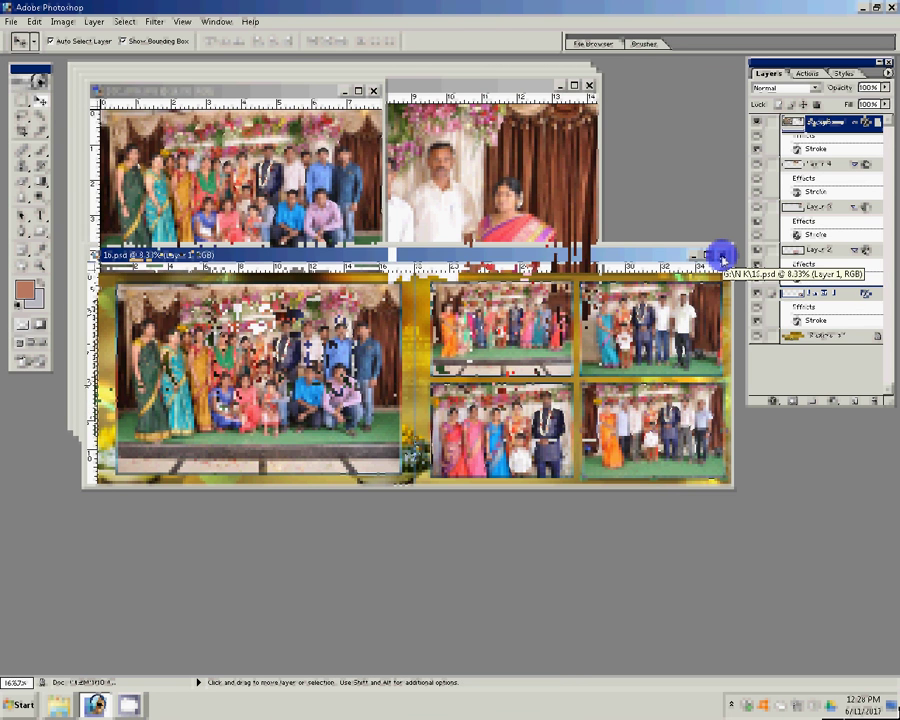
Step: Close the DSC_0796.JPG source photo window
{"action": "left_click", "coordinate": [376, 90]}
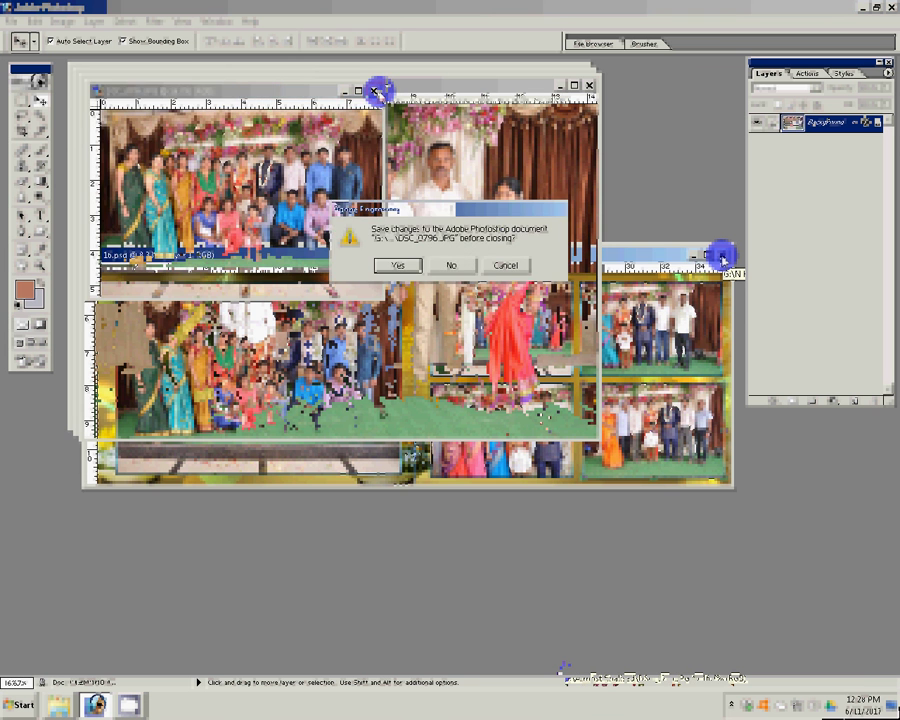